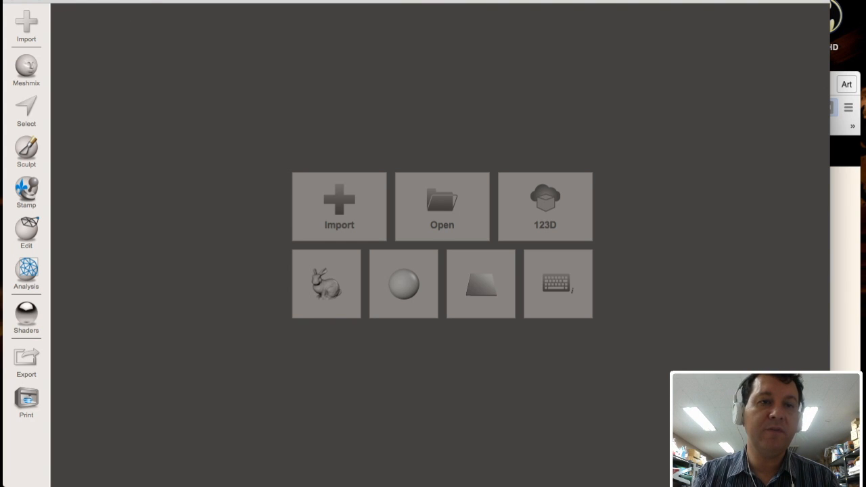
Step: Open the printer preferences and view the properties of the custom xyz printer
{"action": "left_click", "coordinate": [64, 1]}
{"action": "left_click", "coordinate": [63, 17]}
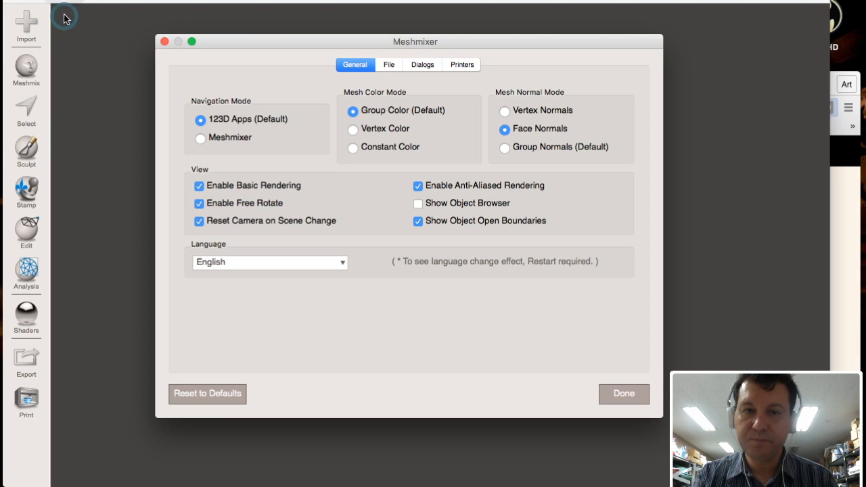
{"action": "left_click", "coordinate": [470, 63]}
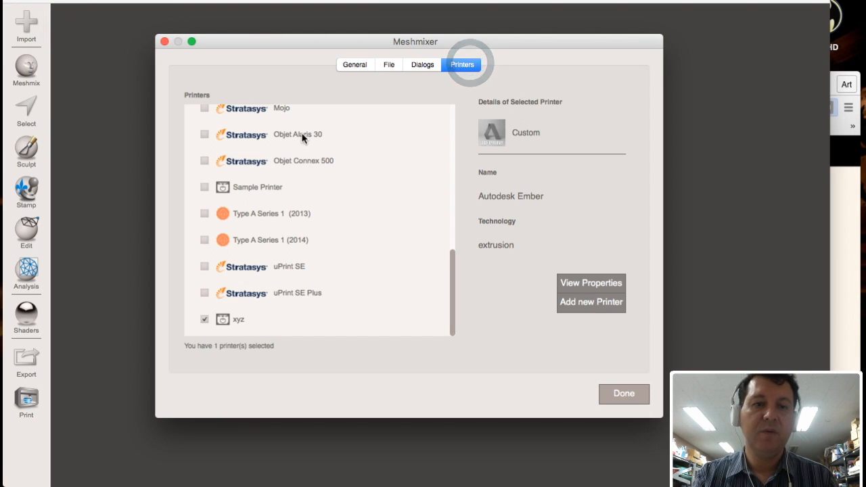
{"action": "scroll", "coordinate": [298, 135], "scroll_direction": "up", "scroll_amount": 10}
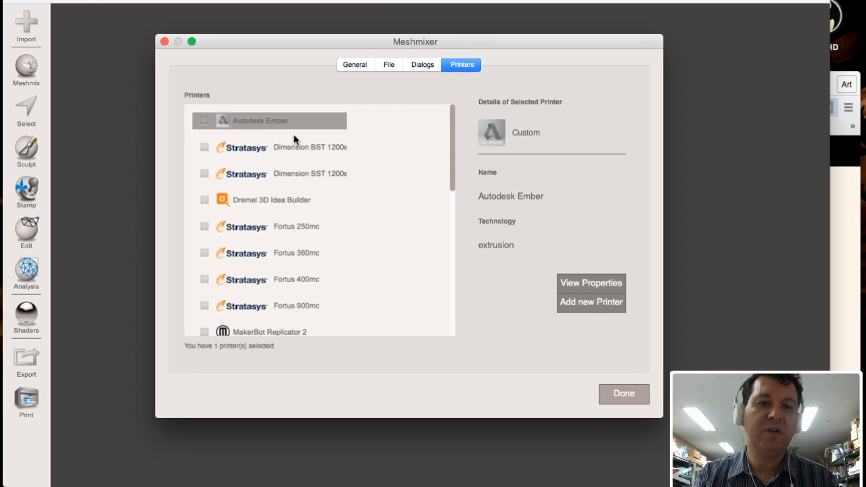
{"action": "scroll", "coordinate": [294, 139], "scroll_direction": "down", "scroll_amount": 10}
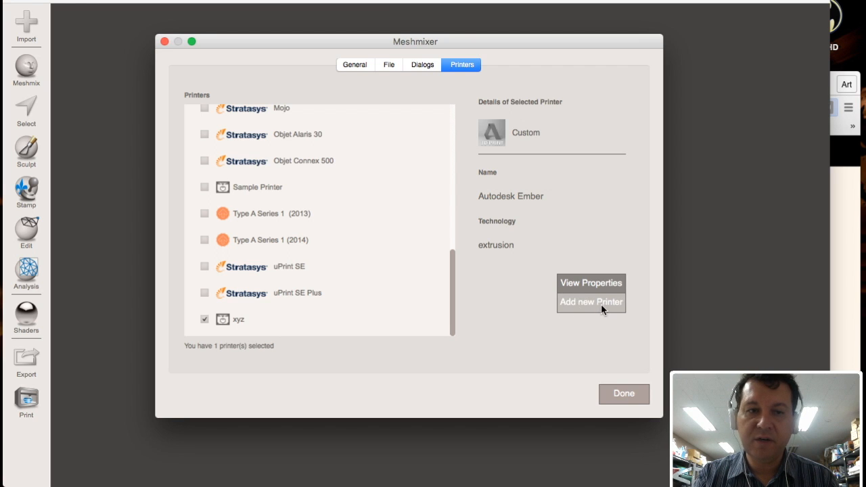
{"action": "left_click", "coordinate": [239, 320]}
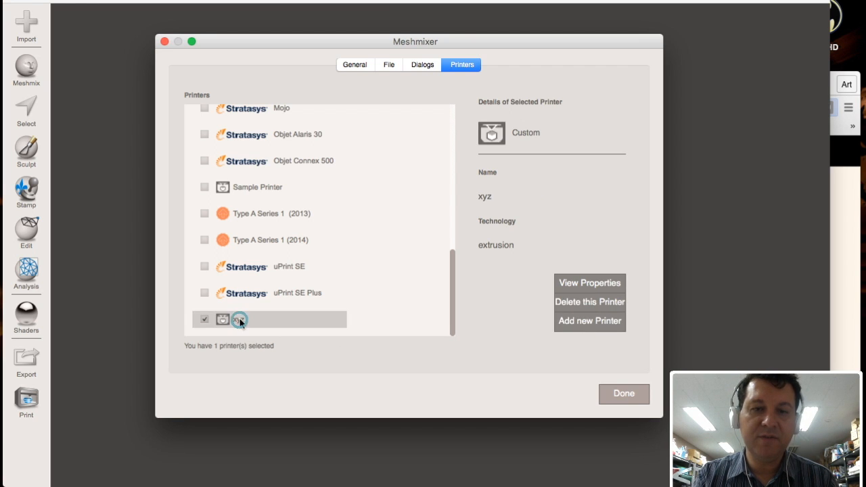
{"action": "left_click", "coordinate": [599, 286]}
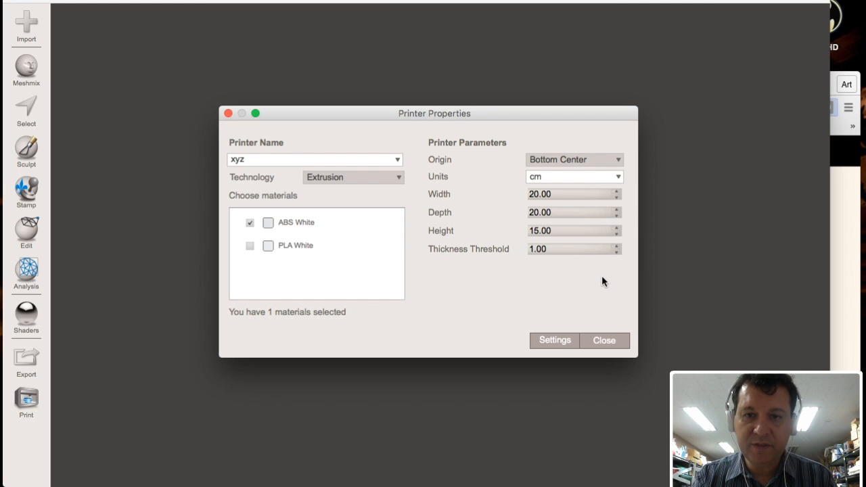
Step: Switch to Chrome and examine the da Vinci 2.0 product page for its maximum build volume, resolution and nozzle specifications
{"action": "left_click", "coordinate": [853, 330]}
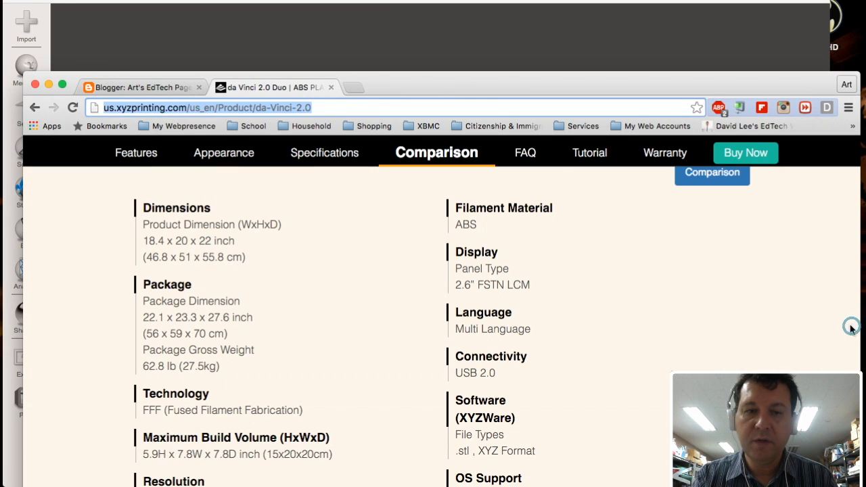
{"action": "scroll", "coordinate": [619, 305], "scroll_direction": "up", "scroll_amount": 5}
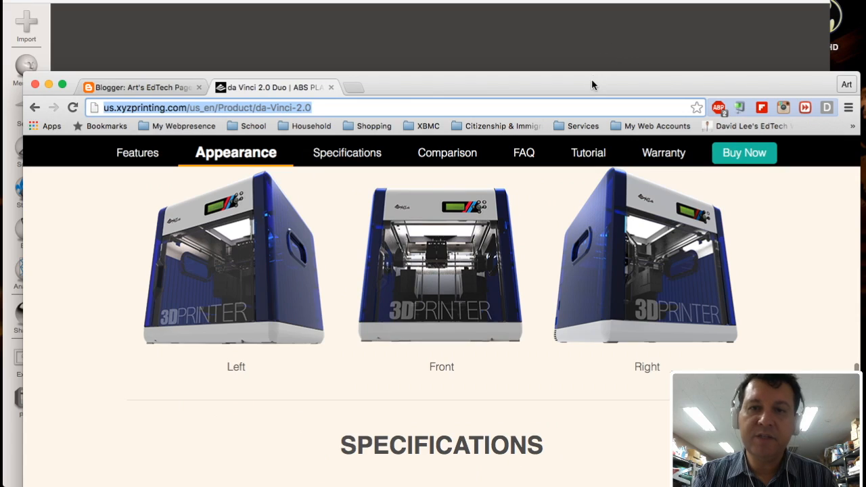
{"action": "left_click_drag", "start_coordinate": [592, 77], "coordinate": [588, 0]}
{"action": "scroll", "coordinate": [460, 290], "scroll_direction": "up", "scroll_amount": 10}
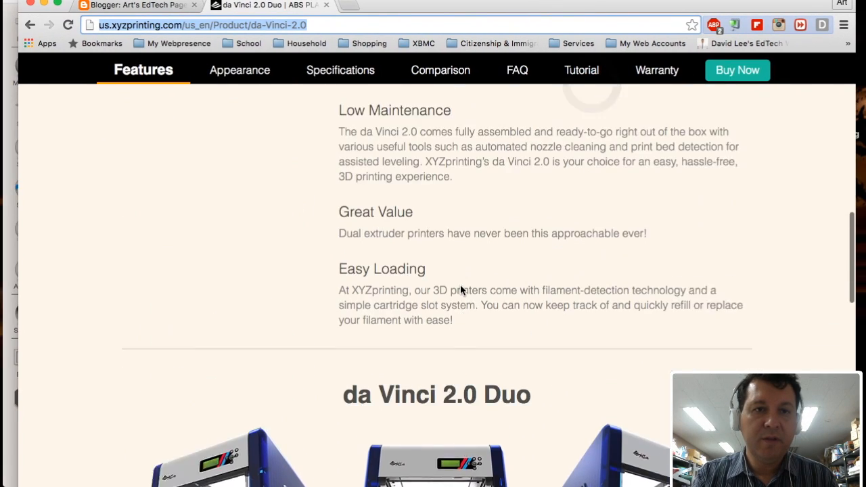
{"action": "scroll", "coordinate": [460, 290], "scroll_direction": "up", "scroll_amount": 7}
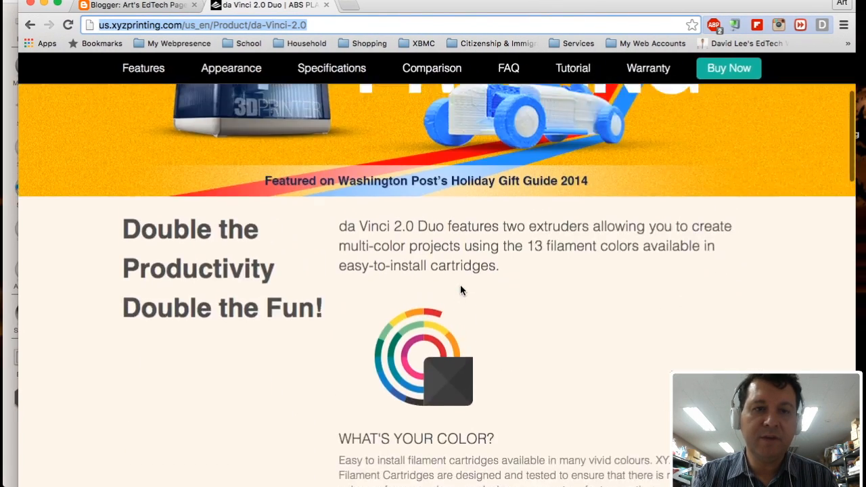
{"action": "scroll", "coordinate": [460, 289], "scroll_direction": "down", "scroll_amount": 3}
{"action": "scroll", "coordinate": [460, 289], "scroll_direction": "down", "scroll_amount": 15}
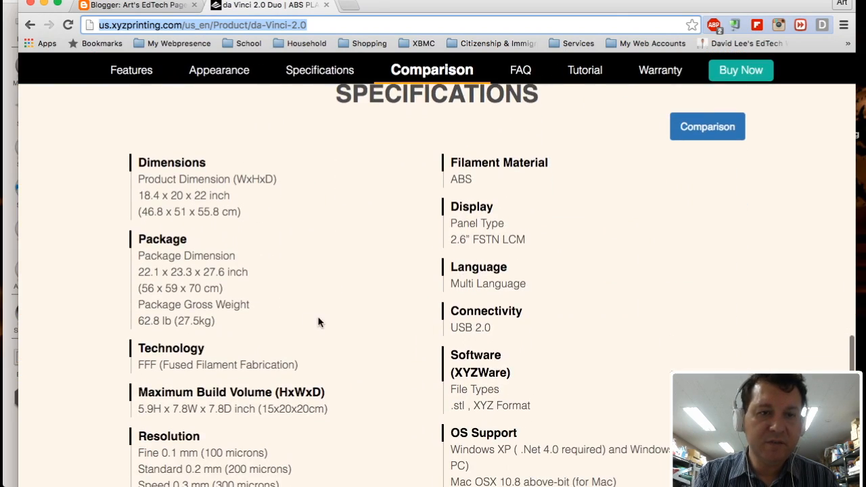
{"action": "scroll", "coordinate": [318, 323], "scroll_direction": "down", "scroll_amount": 5}
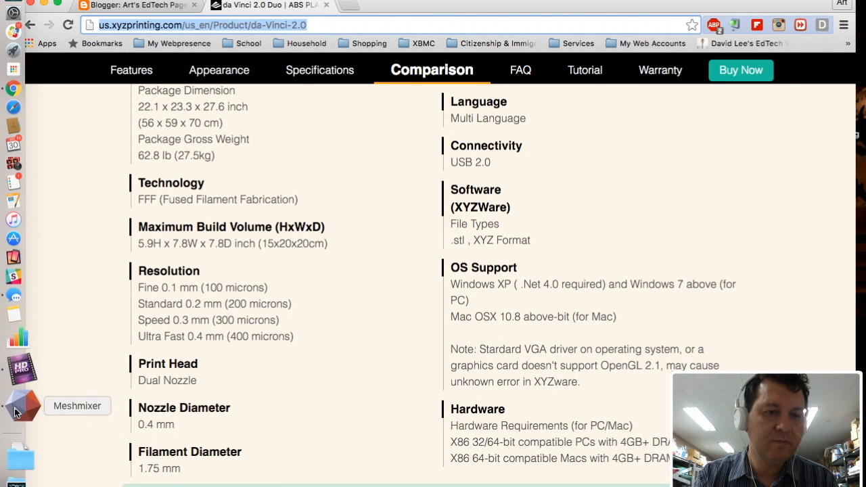
Step: Compare Meshmixer's xyz printer parameters with the da Vinci 2.0 specifications in Chrome, then return to Meshmixer and close the printer properties
{"action": "left_click", "coordinate": [15, 410]}
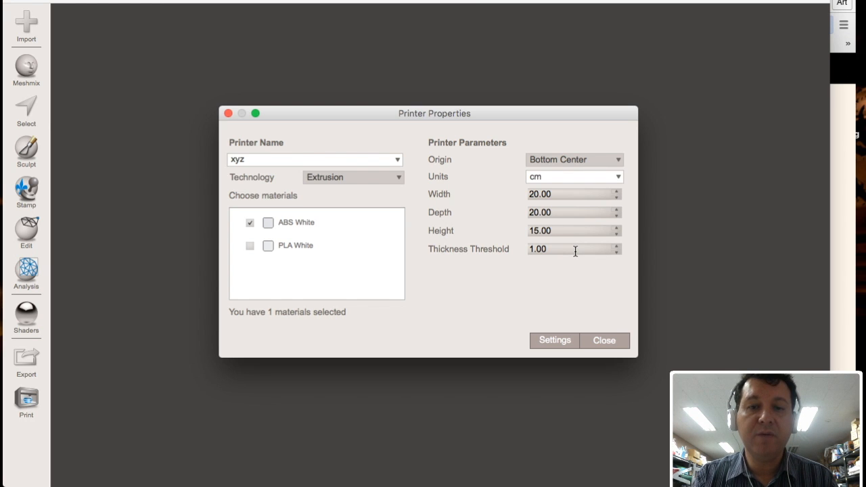
{"action": "left_click", "coordinate": [837, 292]}
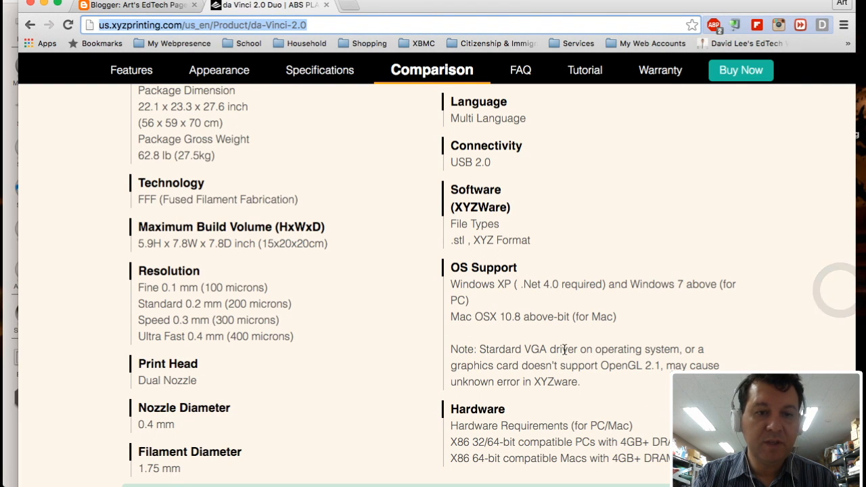
{"action": "scroll", "coordinate": [564, 349], "scroll_direction": "down", "scroll_amount": 5}
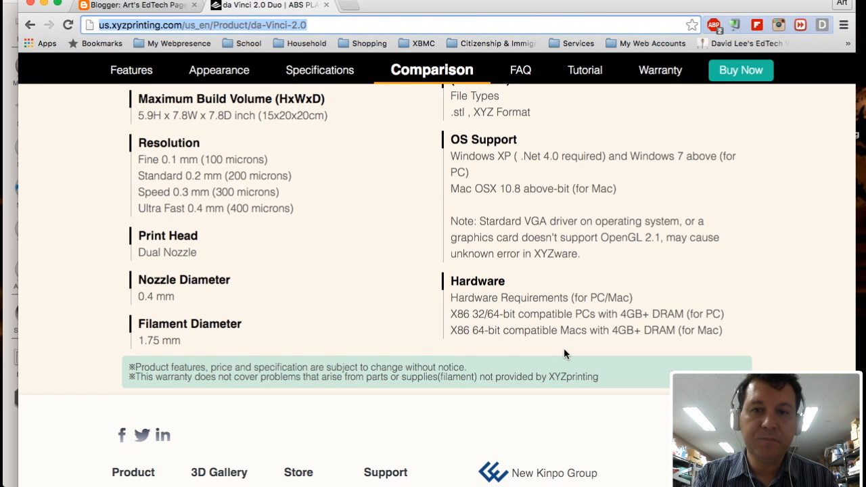
{"action": "scroll", "coordinate": [565, 354], "scroll_direction": "up", "scroll_amount": 8}
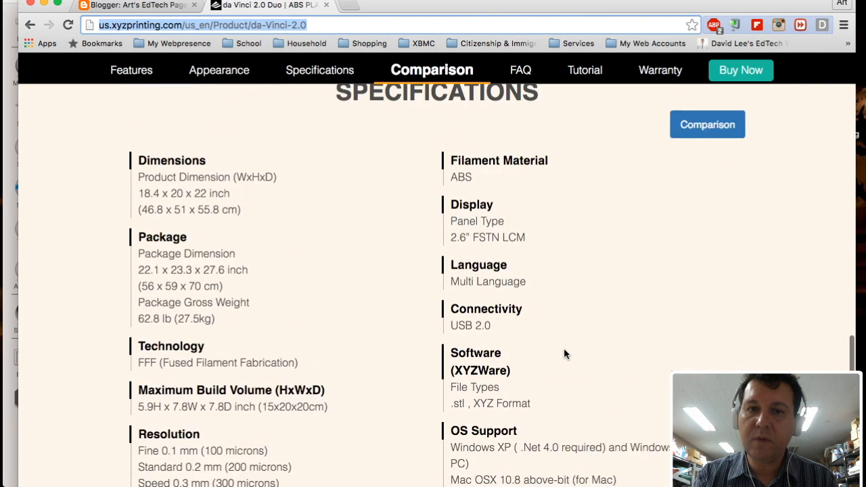
{"action": "scroll", "coordinate": [564, 347], "scroll_direction": "down", "scroll_amount": 5}
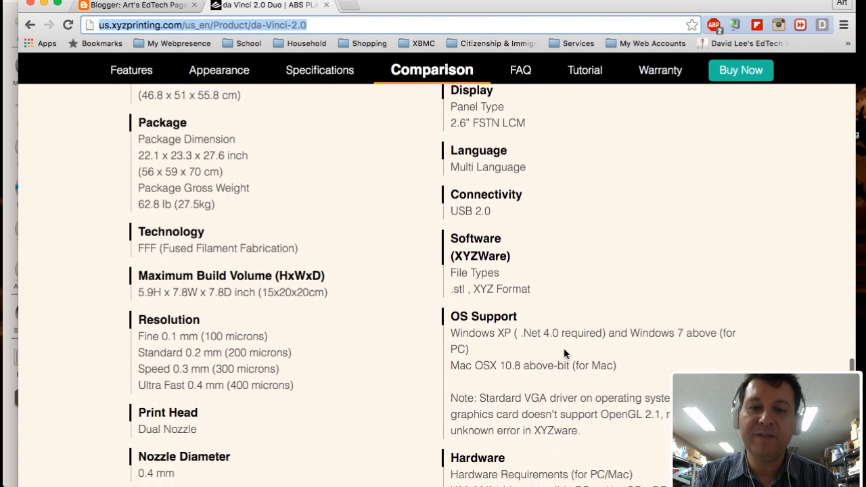
{"action": "scroll", "coordinate": [563, 350], "scroll_direction": "down", "scroll_amount": 3}
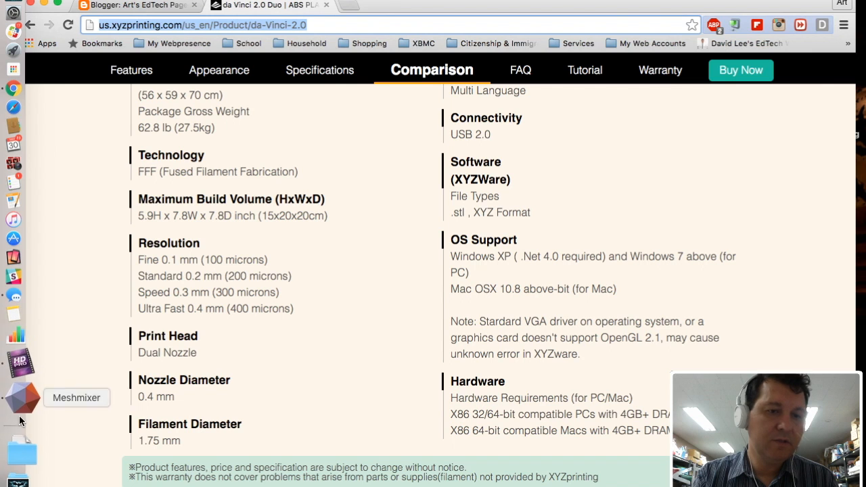
{"action": "left_click", "coordinate": [20, 414]}
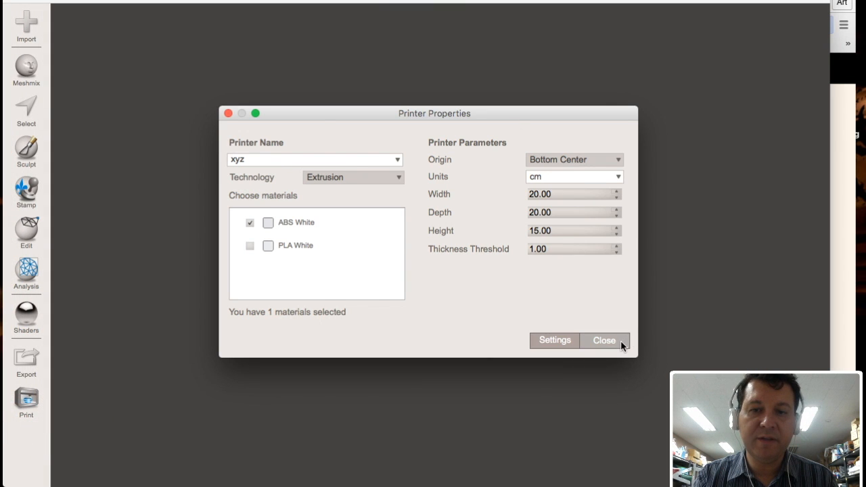
{"action": "left_click", "coordinate": [620, 340]}
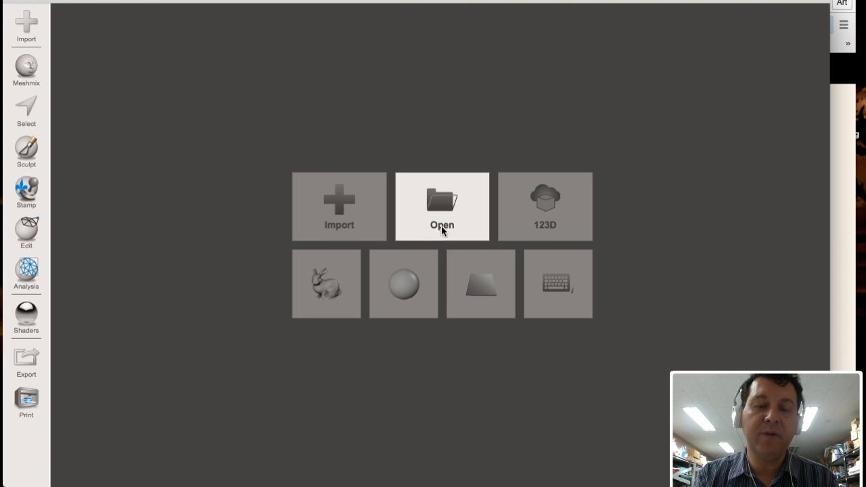
Step: Import the r2d2usb.stl model from the 3D printing folder
{"action": "left_click", "coordinate": [345, 213]}
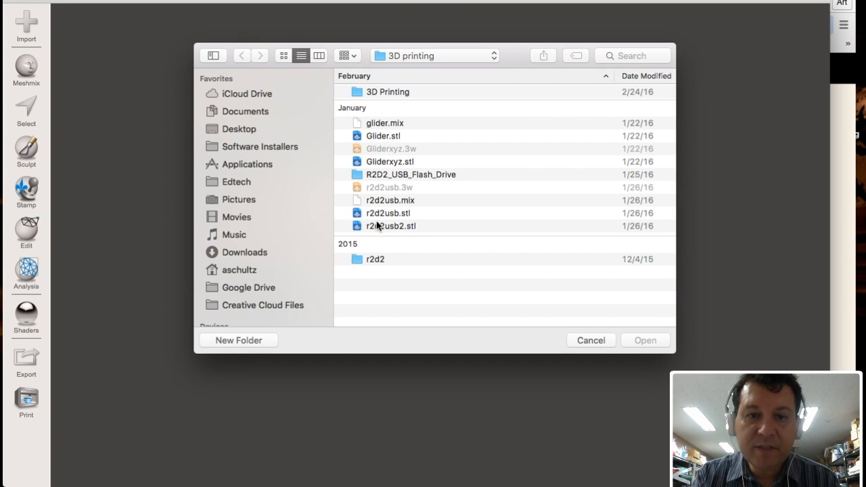
{"action": "left_click", "coordinate": [366, 261]}
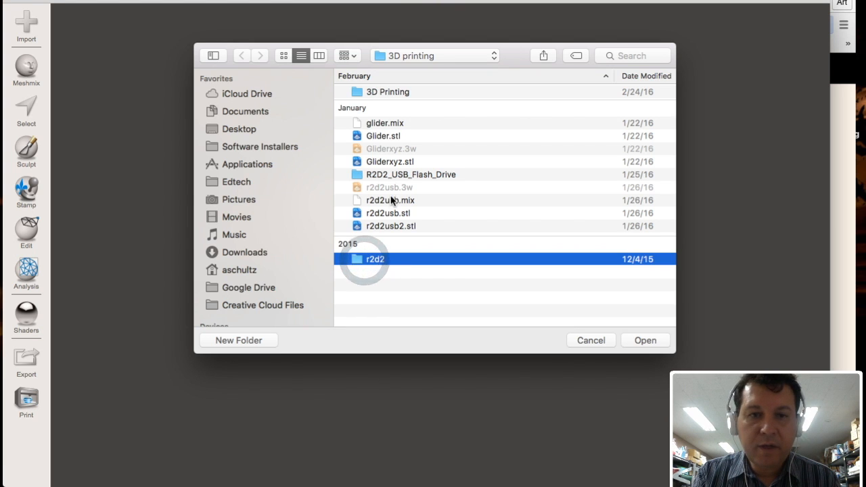
{"action": "left_click", "coordinate": [378, 212]}
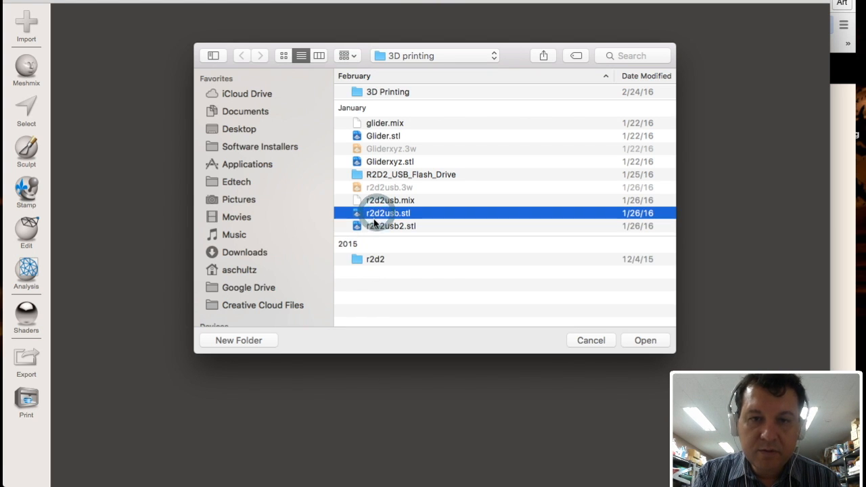
{"action": "left_click", "coordinate": [644, 341]}
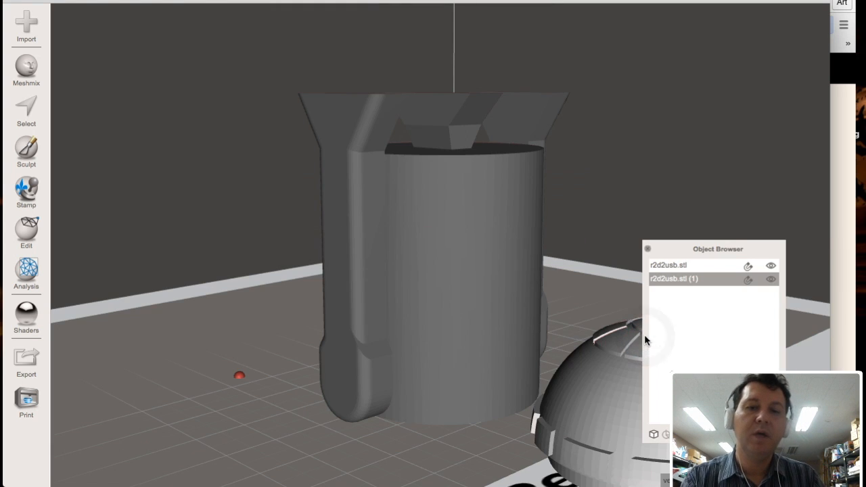
Step: Select both r2d2usb objects, body and dome, and transform them together by about -38.92 mm along Z
{"action": "left_click", "coordinate": [691, 266], "text": "shift"}
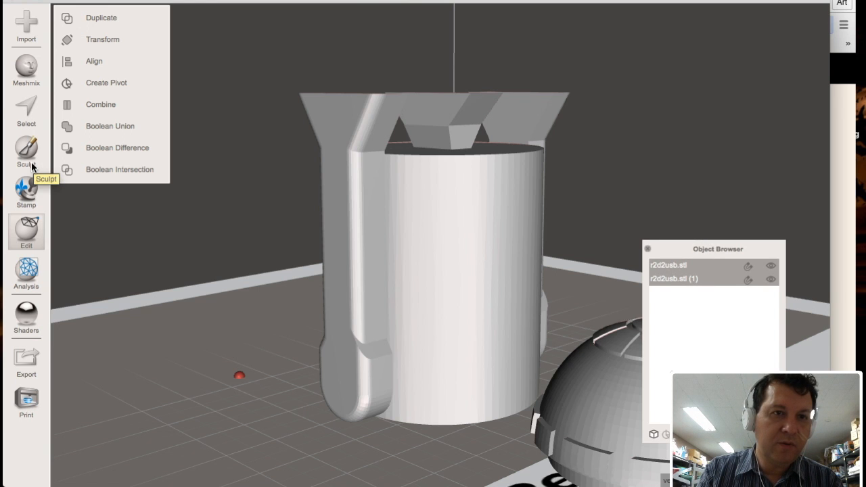
{"action": "left_click", "coordinate": [433, 309]}
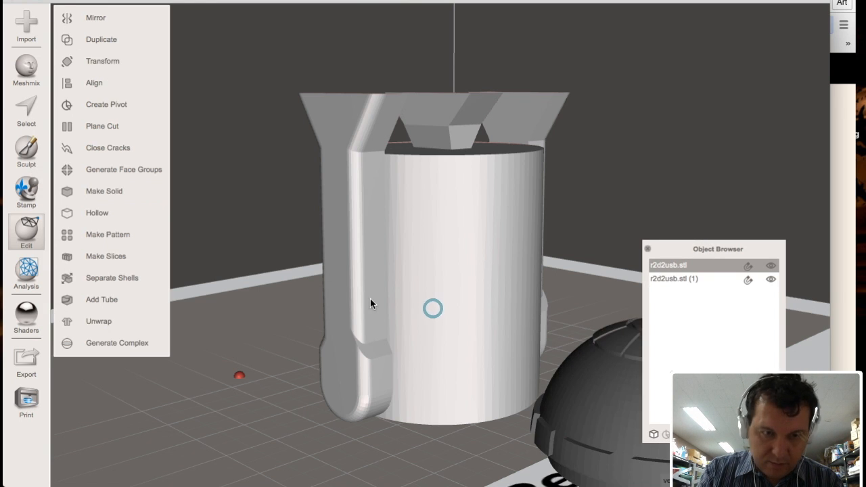
{"action": "left_click", "coordinate": [634, 441], "text": "shift"}
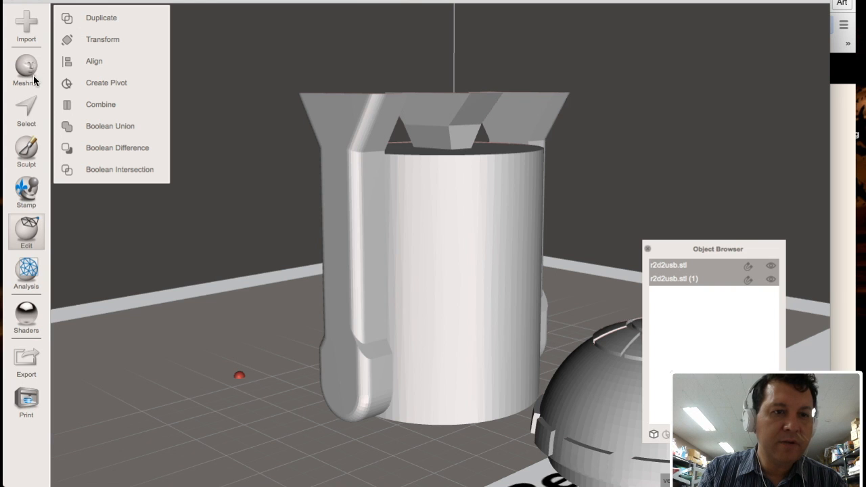
{"action": "left_click", "coordinate": [95, 39]}
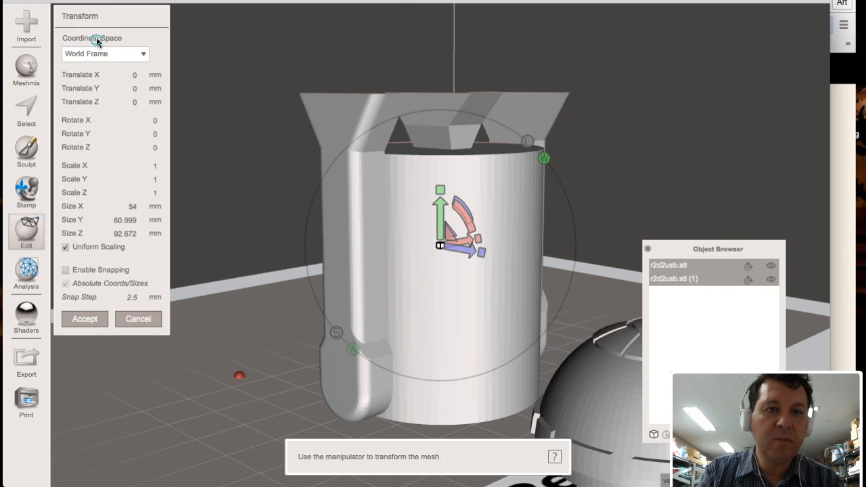
{"action": "left_click_drag", "start_coordinate": [456, 250], "coordinate": [336, 213]}
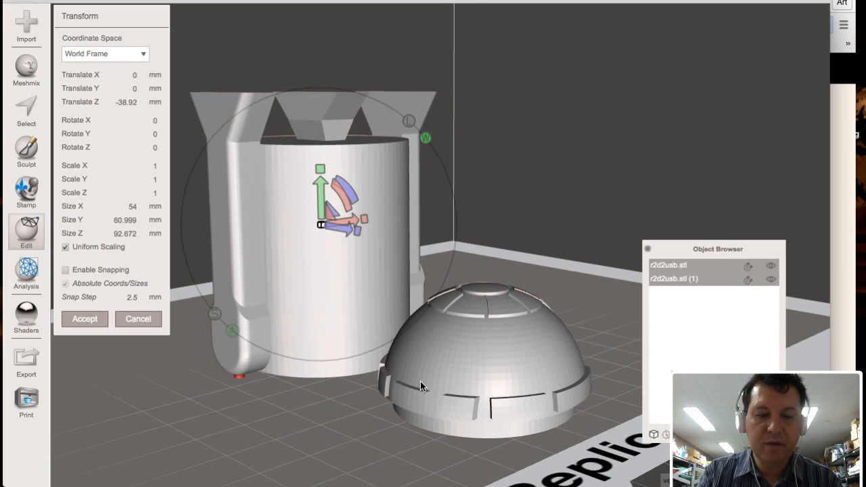
{"action": "right_click_drag", "start_coordinate": [501, 400], "coordinate": [480, 478]}
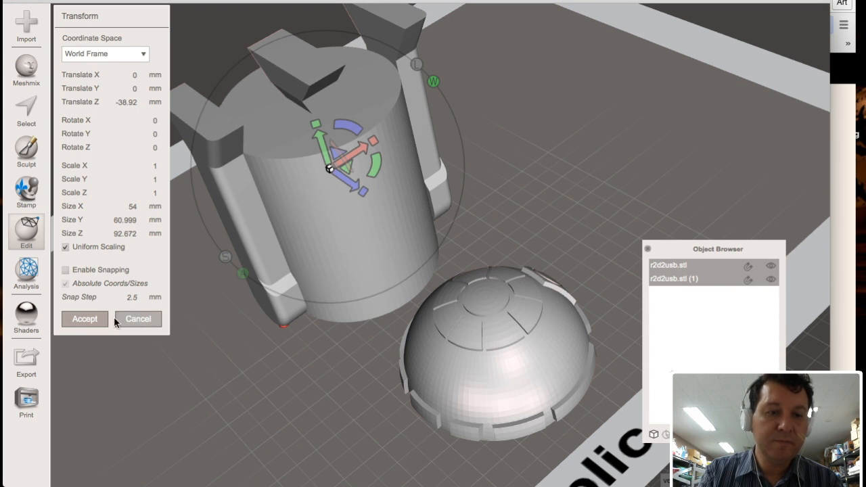
{"action": "left_click", "coordinate": [90, 318]}
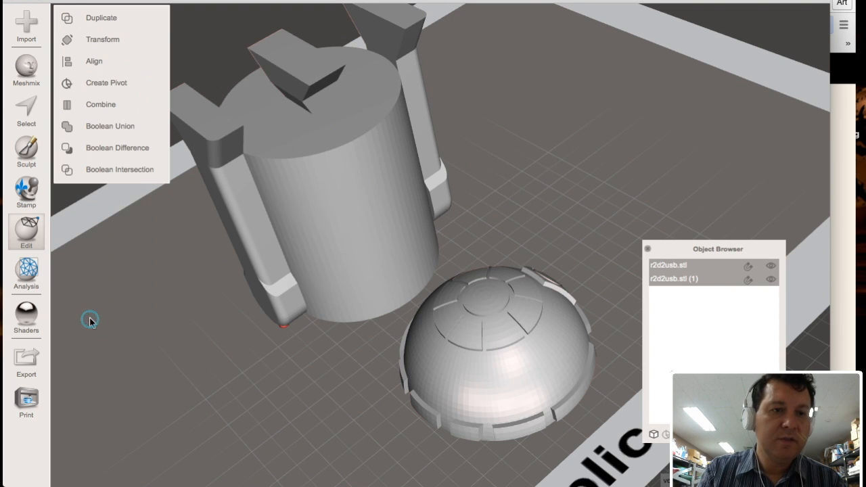
Step: Open the 3D print preview and choose the xyz printer for the R2D2 model
{"action": "left_click", "coordinate": [38, 405]}
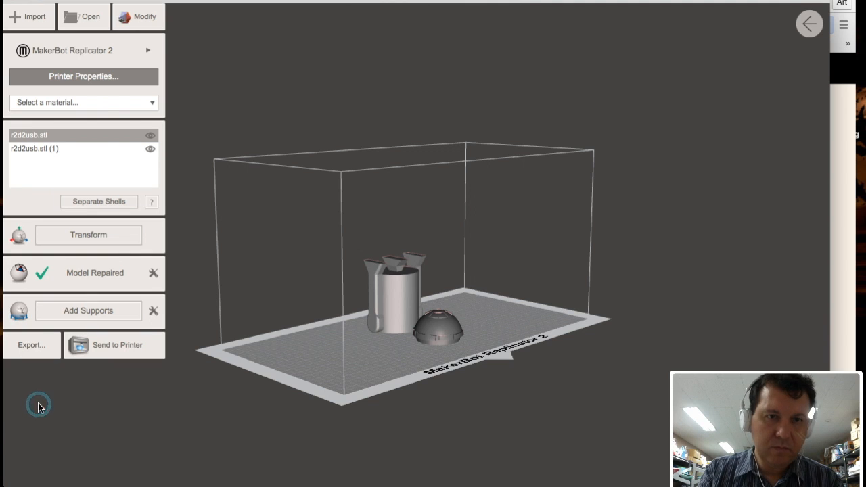
{"action": "left_click", "coordinate": [140, 50]}
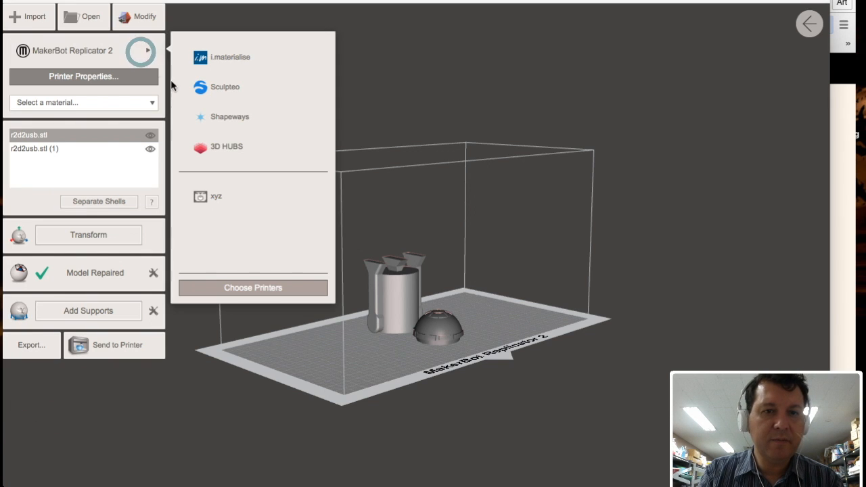
{"action": "left_click", "coordinate": [209, 190]}
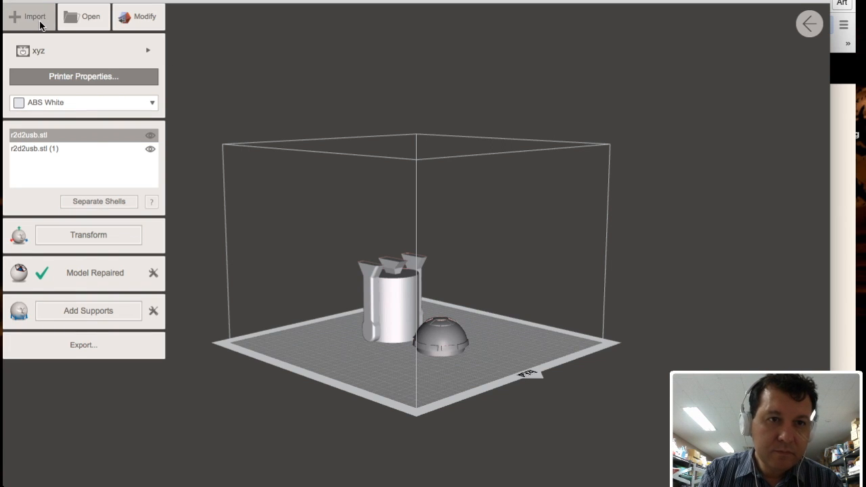
Step: Leave the 3D print preview for the modeling workspace and discard the changes made in it
{"action": "left_click", "coordinate": [142, 23]}
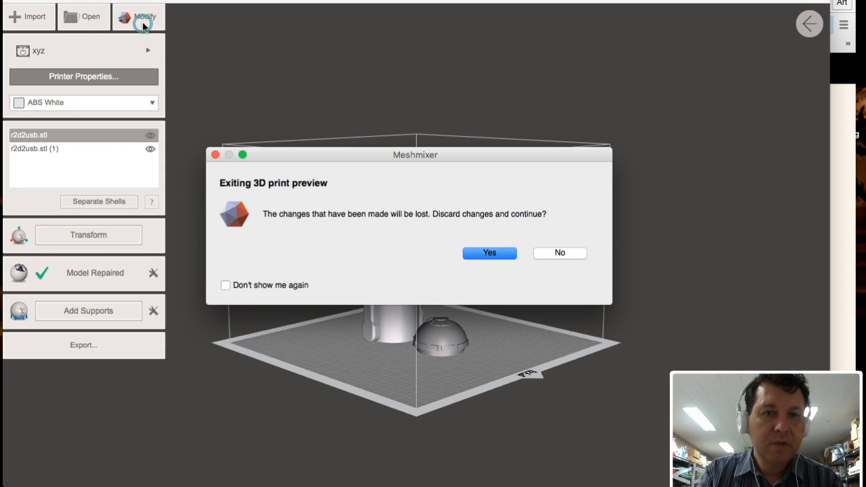
{"action": "left_click", "coordinate": [497, 251]}
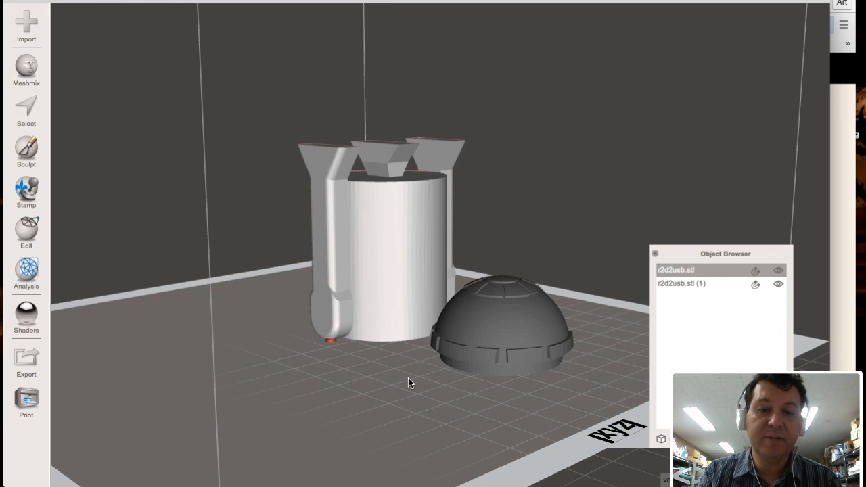
{"action": "right_click_drag", "start_coordinate": [437, 399], "coordinate": [504, 365]}
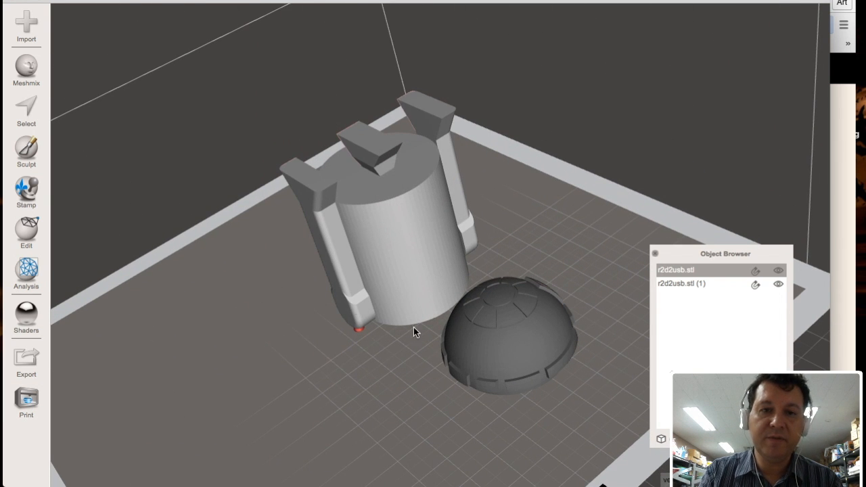
Step: Select both r2d2usb objects, the body and the dome, and reopen the 3D print preview
{"action": "left_click", "coordinate": [680, 285]}
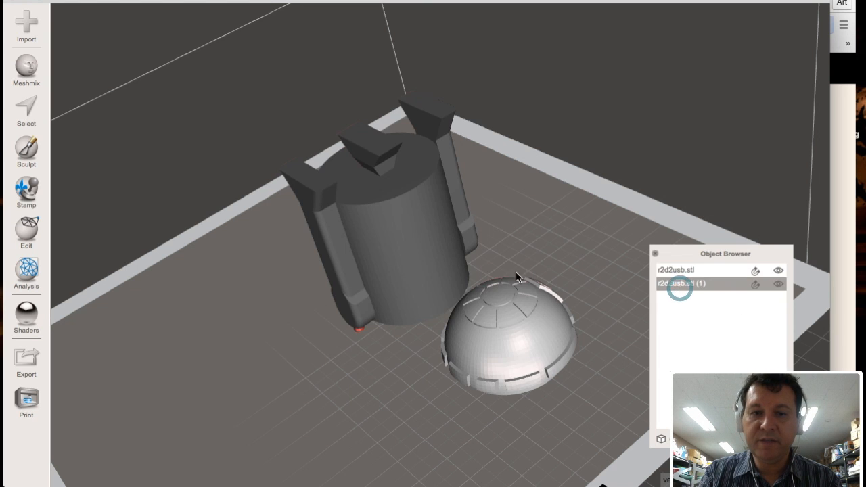
{"action": "left_click", "coordinate": [675, 271]}
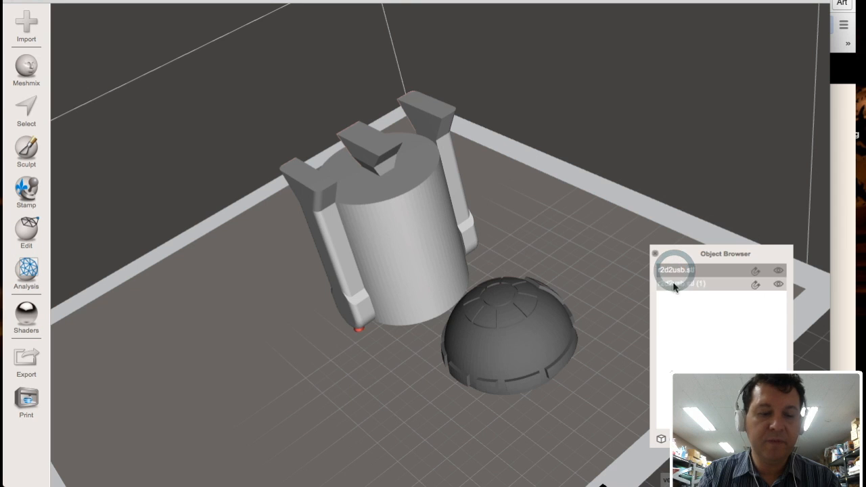
{"action": "left_click", "coordinate": [680, 290], "text": "shift"}
{"action": "left_click", "coordinate": [678, 285], "text": "shift"}
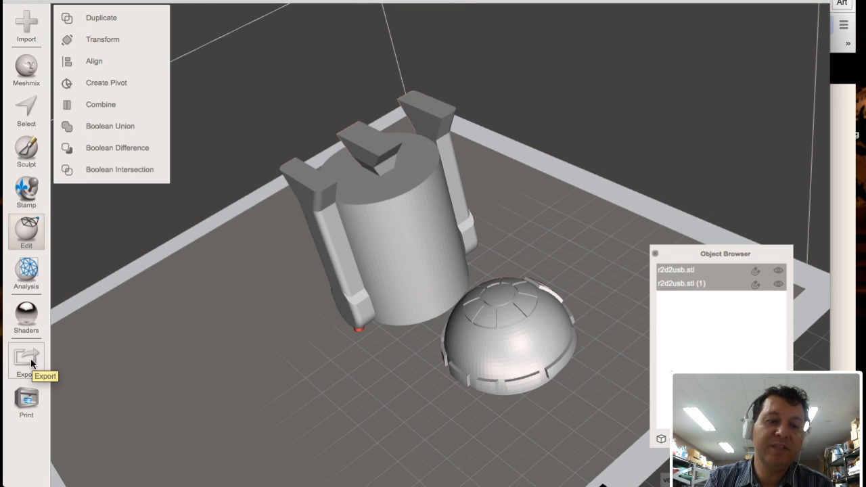
{"action": "left_click", "coordinate": [27, 398]}
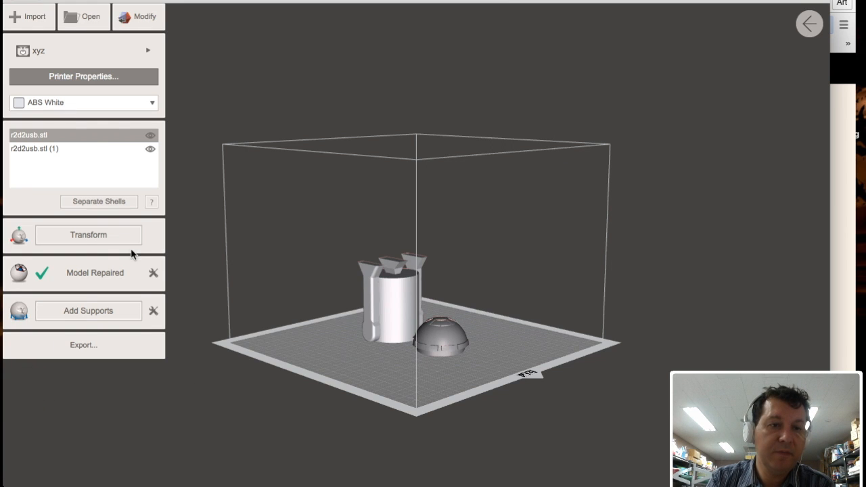
Step: Move the R2D2 body slightly along the Z axis, away from the dome, and accept the transform
{"action": "left_click", "coordinate": [80, 239]}
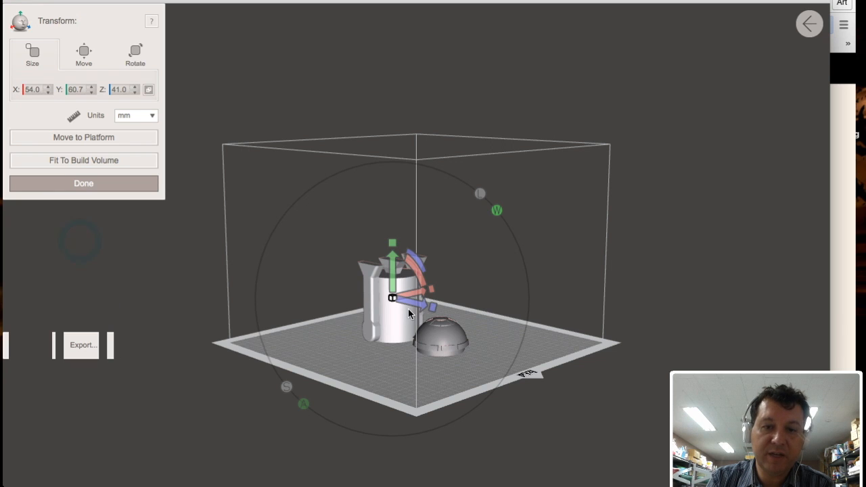
{"action": "left_click_drag", "start_coordinate": [406, 301], "coordinate": [412, 322]}
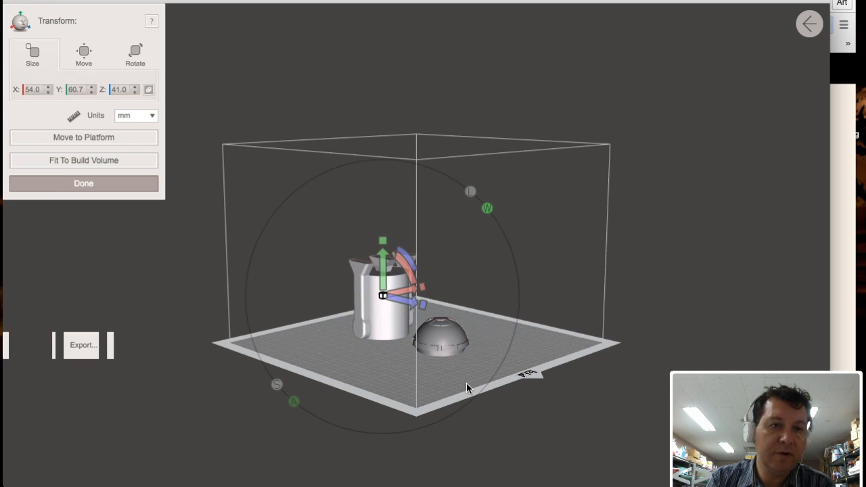
{"action": "left_click", "coordinate": [89, 184]}
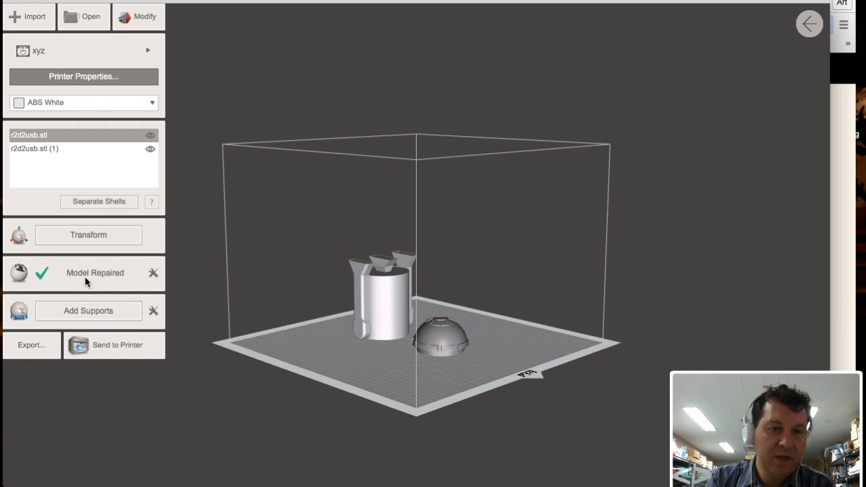
Step: Generate print supports for the R2D2 body and inspect them on the model from several angles
{"action": "left_click", "coordinate": [42, 272]}
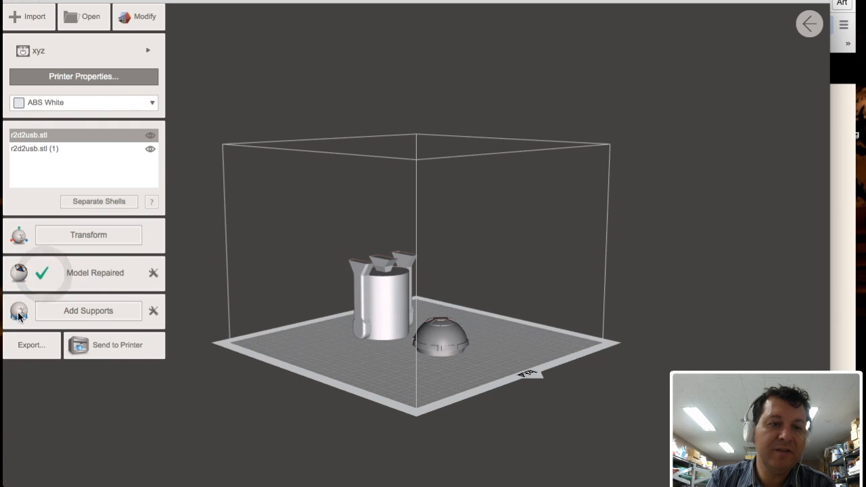
{"action": "left_click", "coordinate": [100, 311]}
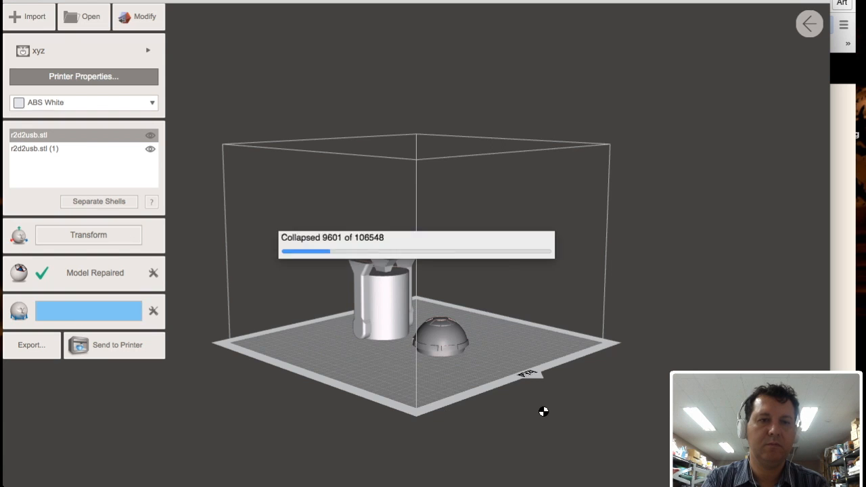
{"action": "right_click_drag", "start_coordinate": [343, 350], "coordinate": [508, 452]}
{"action": "right_click_drag", "start_coordinate": [358, 386], "coordinate": [435, 458]}
{"action": "right_click_drag", "start_coordinate": [365, 379], "coordinate": [222, 293]}
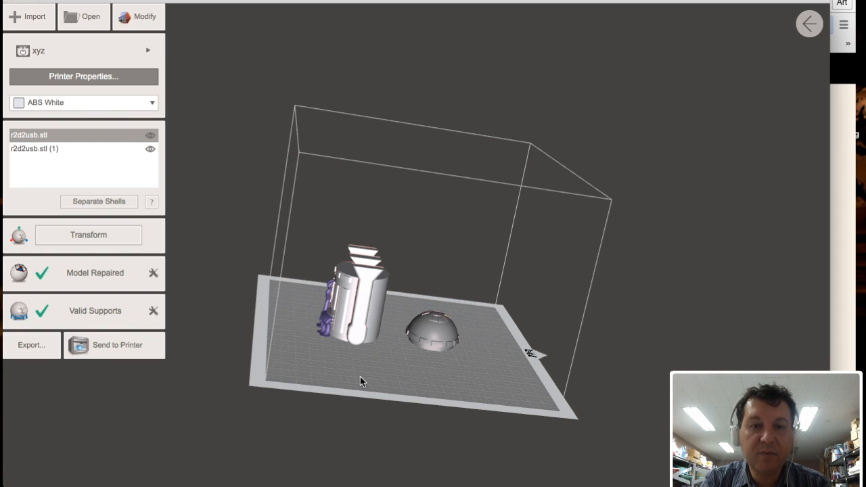
{"action": "mouse_move", "coordinate": [354, 372]}
{"action": "right_mouse_down"}
{"action": "mouse_move", "coordinate": [320, 364]}
{"action": "mouse_move", "coordinate": [388, 390]}
{"action": "mouse_move", "coordinate": [319, 373]}
{"action": "mouse_move", "coordinate": [372, 389]}
{"action": "mouse_move", "coordinate": [472, 381]}
{"action": "mouse_move", "coordinate": [398, 392]}
{"action": "mouse_move", "coordinate": [284, 363]}
{"action": "mouse_move", "coordinate": [274, 306]}
{"action": "right_mouse_up"}
{"action": "right_click_drag", "start_coordinate": [331, 328], "coordinate": [362, 346]}
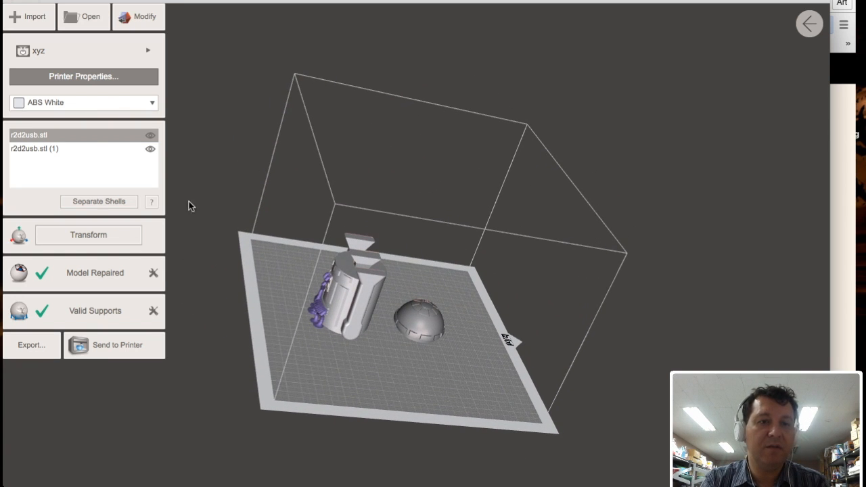
Step: Send both r2d2usb objects to the printer and save them to file instead, as an STL named r2d2demo on the Desktop
{"action": "left_click", "coordinate": [98, 152]}
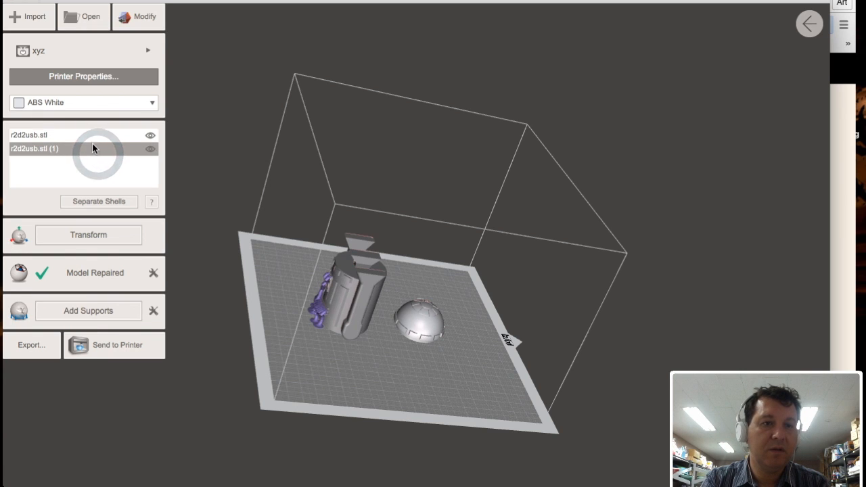
{"action": "left_click", "coordinate": [91, 137], "text": "shift"}
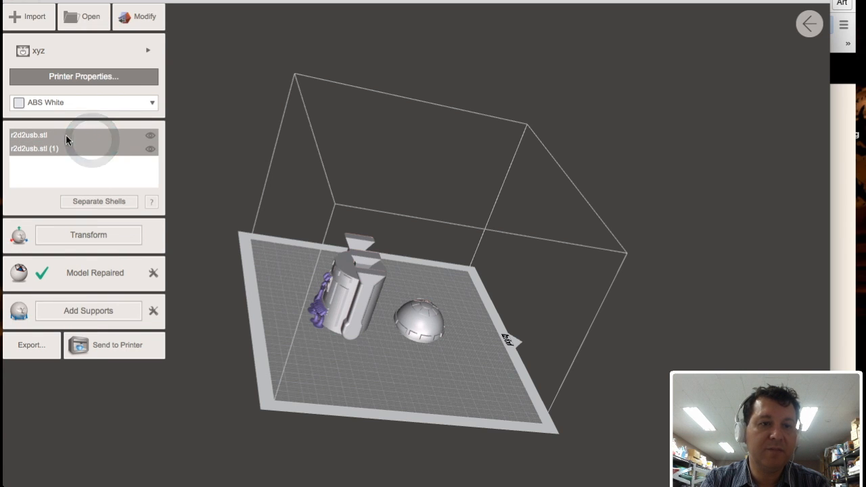
{"action": "left_click", "coordinate": [117, 354]}
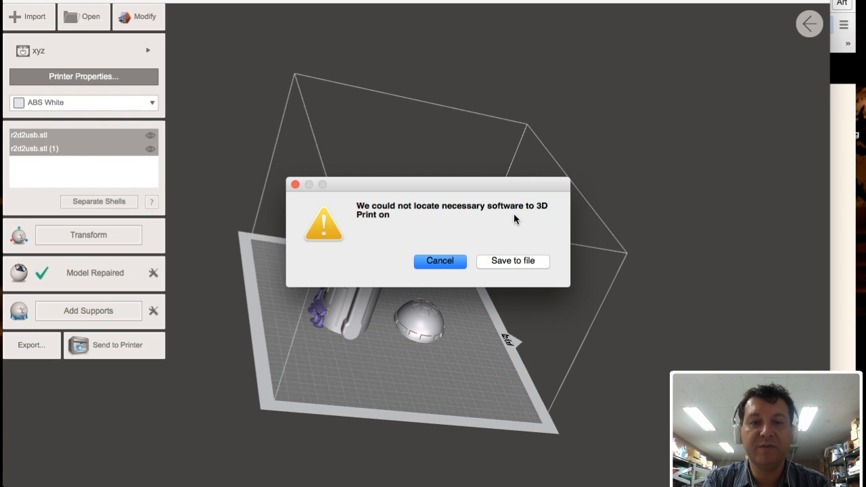
{"action": "left_click", "coordinate": [513, 261]}
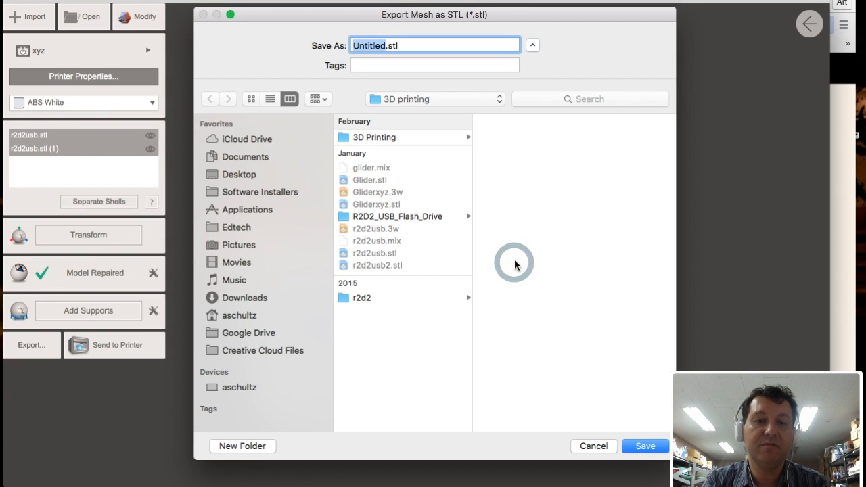
{"action": "left_click", "coordinate": [240, 174]}
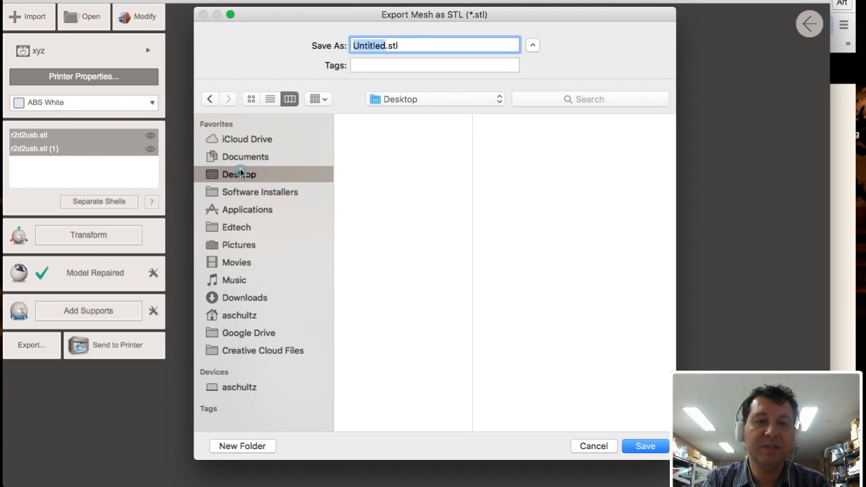
{"action": "type", "text": "r2d2"}
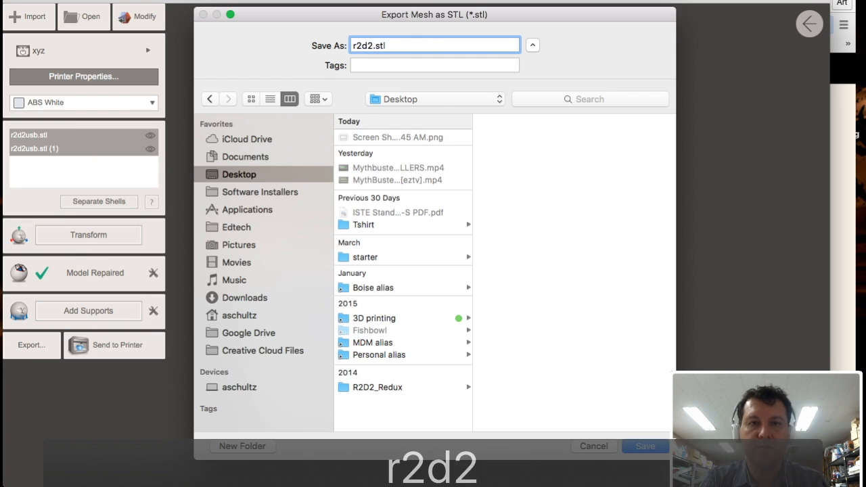
{"action": "key", "text": "Return"}
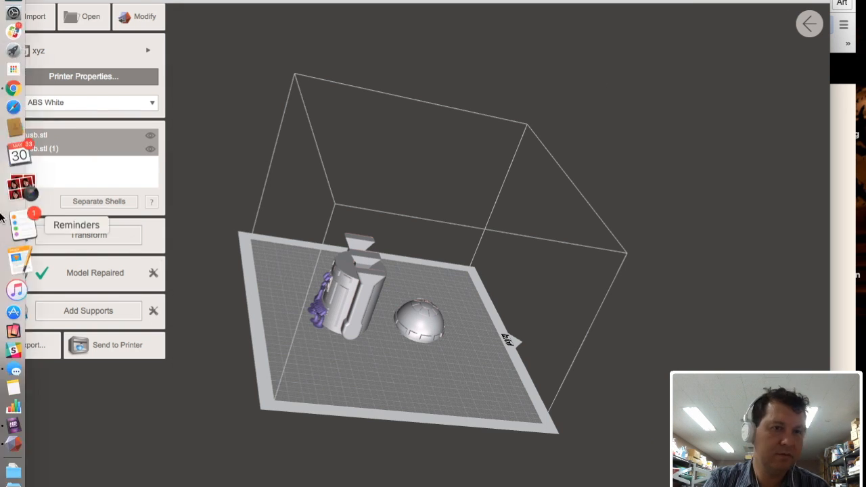
Step: Switch to XYZware, dismiss its welcome page and import r2d2demo_combined.stl from the Desktop
{"action": "left_click", "coordinate": [17, 223]}
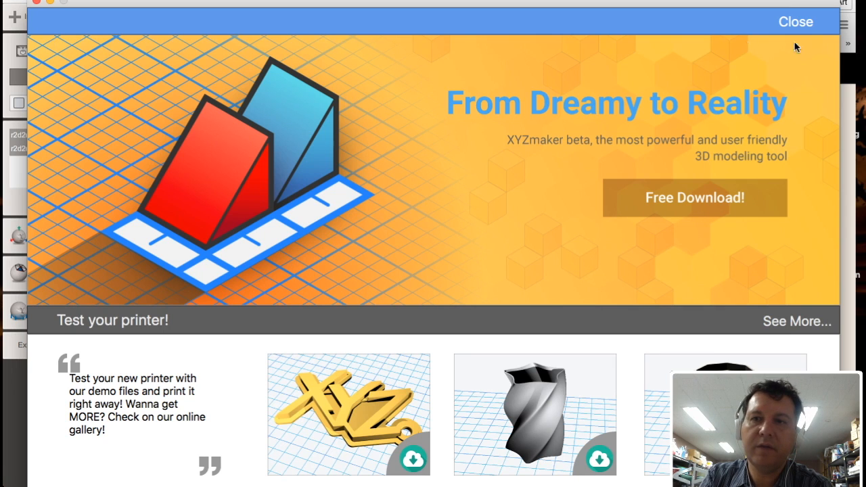
{"action": "left_click", "coordinate": [795, 23]}
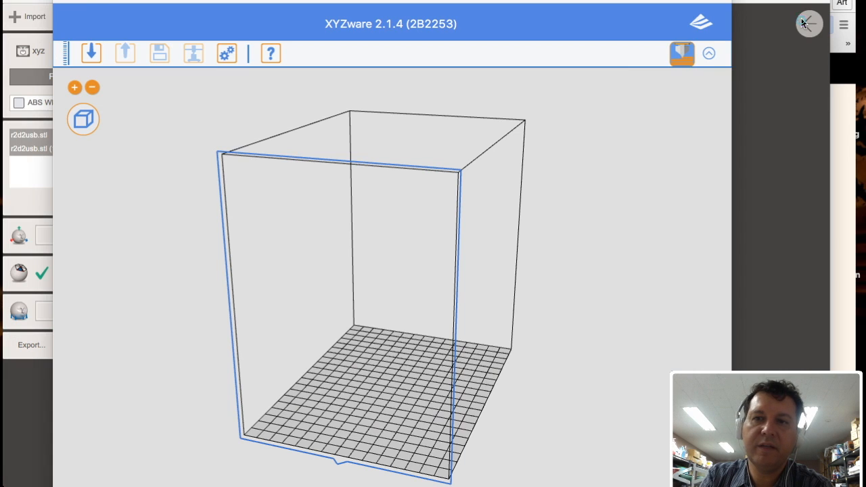
{"action": "left_click", "coordinate": [91, 54]}
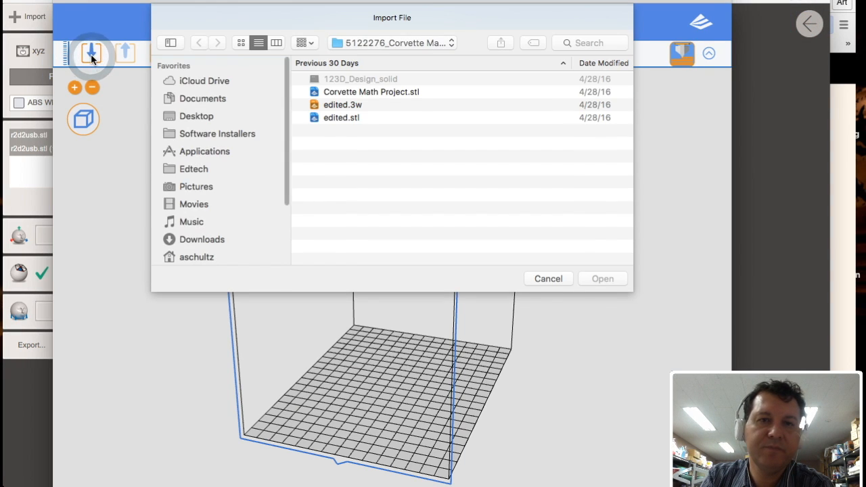
{"action": "left_click", "coordinate": [179, 115]}
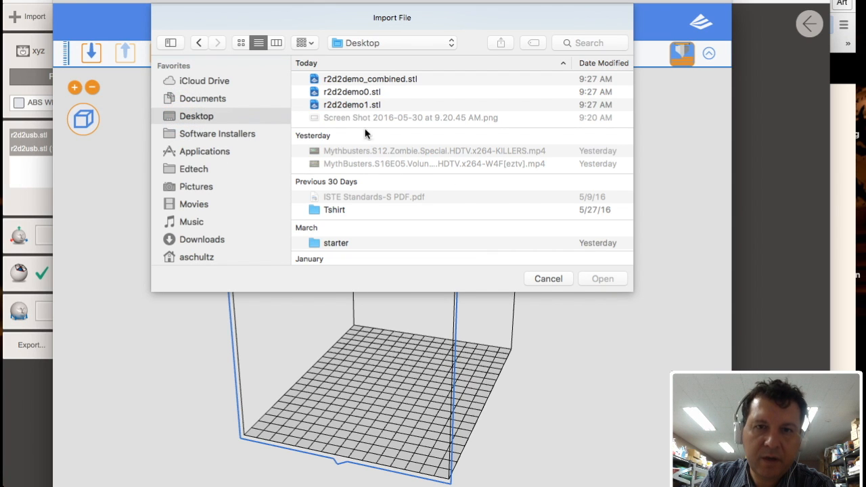
{"action": "left_click", "coordinate": [342, 81]}
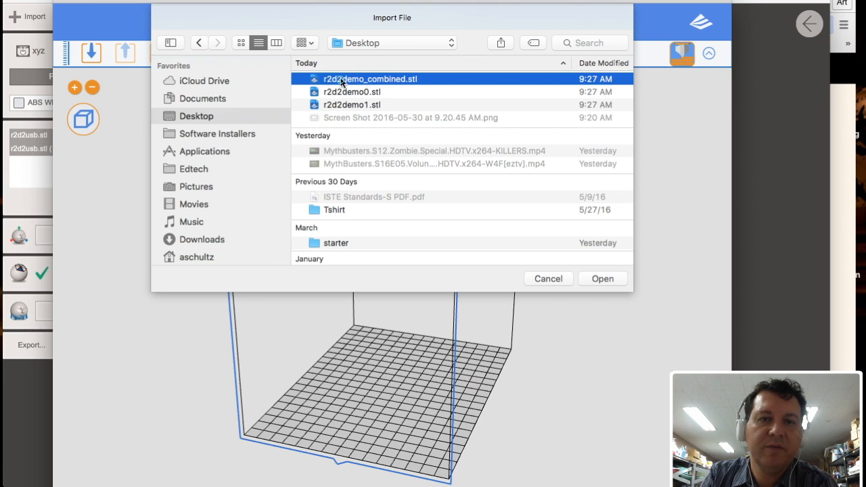
{"action": "left_click", "coordinate": [602, 278]}
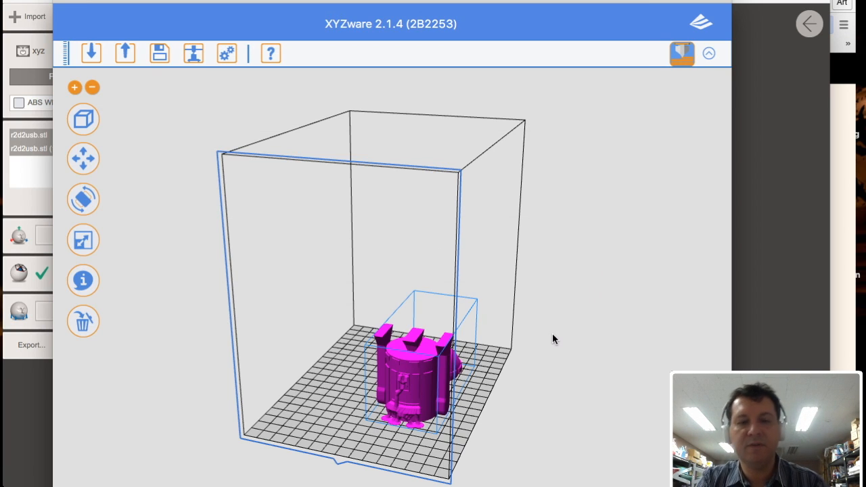
Step: Look over the rotate and scale options, and set the extruder to Extruder 2 (L) in the model's information
{"action": "left_click", "coordinate": [84, 198]}
{"action": "left_click", "coordinate": [83, 238]}
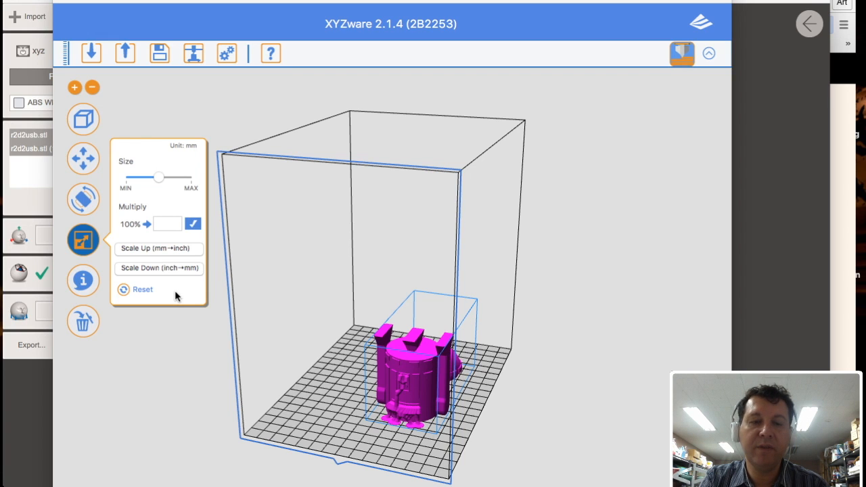
{"action": "left_click", "coordinate": [83, 280]}
{"action": "left_click", "coordinate": [654, 147]}
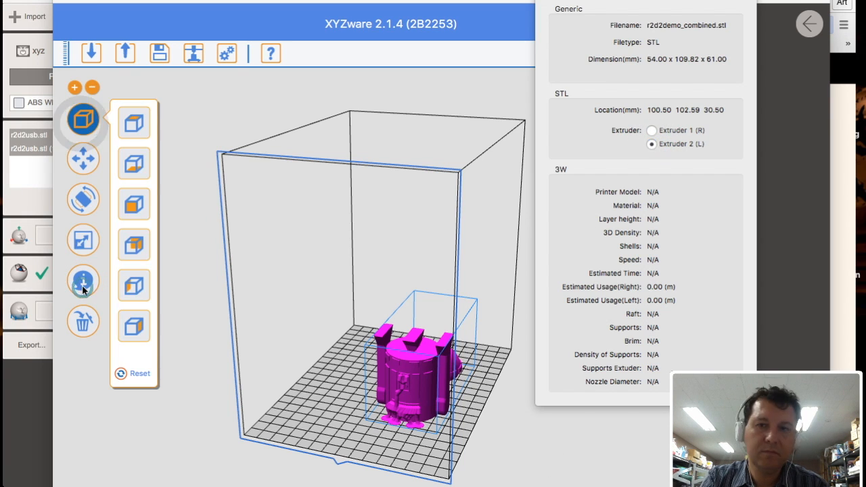
{"action": "left_click", "coordinate": [652, 131]}
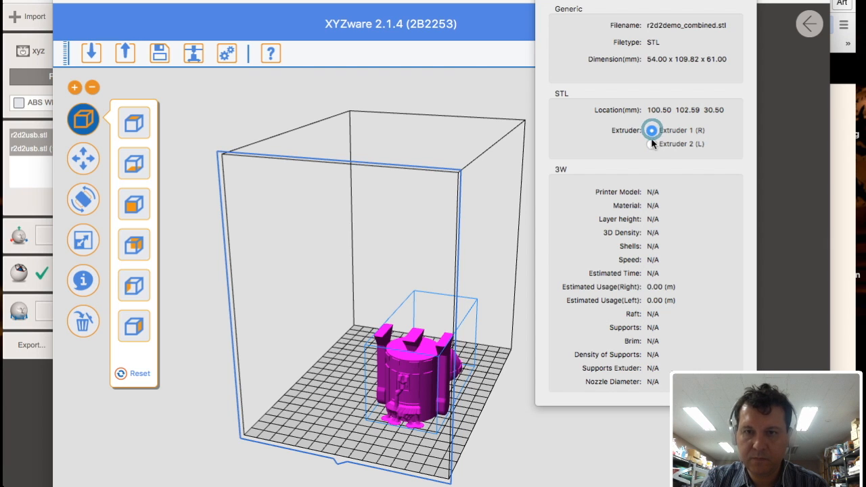
{"action": "left_click", "coordinate": [652, 143]}
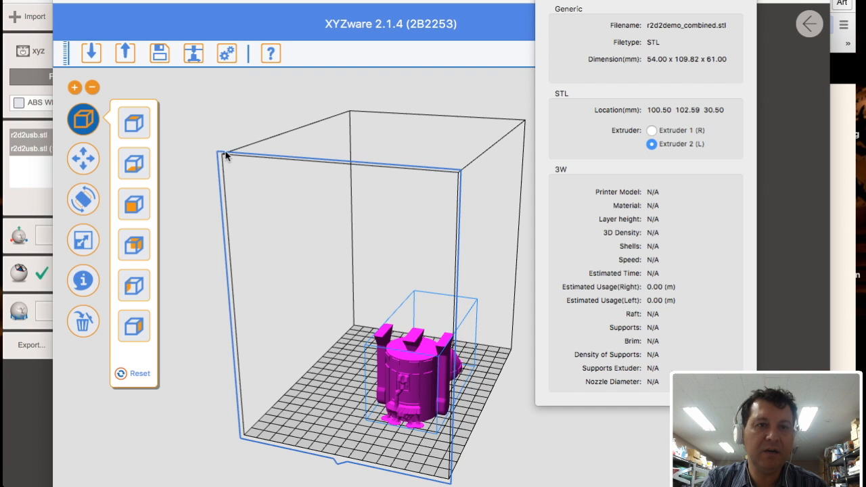
{"action": "left_click", "coordinate": [211, 108]}
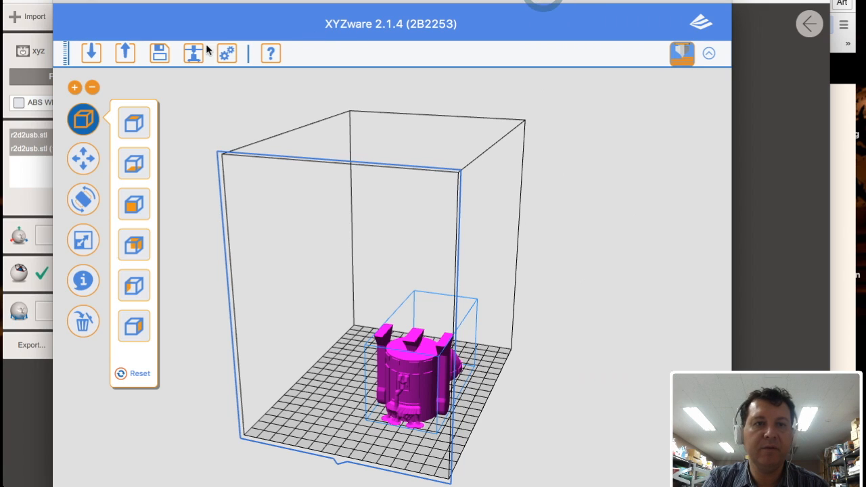
Step: Slice the R2D2 model at Excellent quality and send the print job to the printer
{"action": "left_click", "coordinate": [194, 56]}
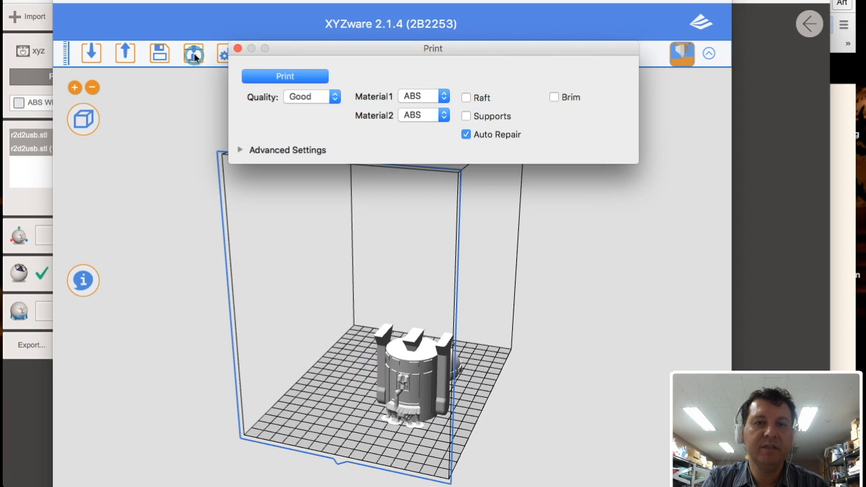
{"action": "left_click", "coordinate": [334, 96]}
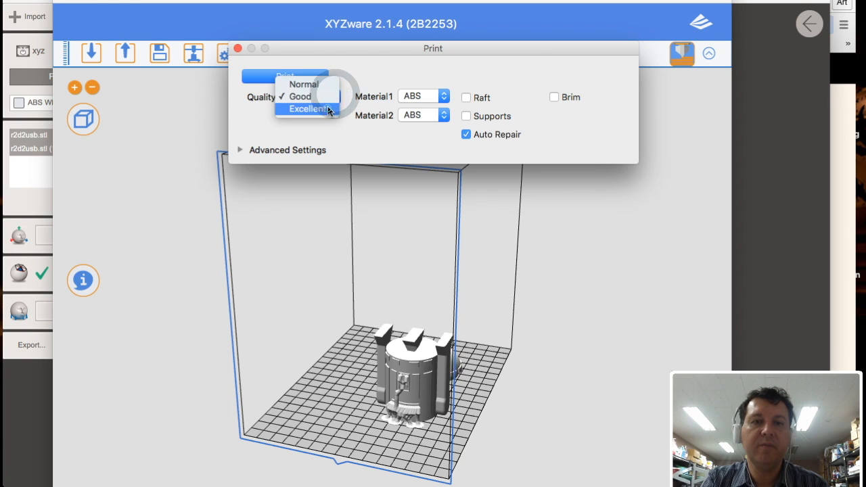
{"action": "left_click", "coordinate": [328, 108]}
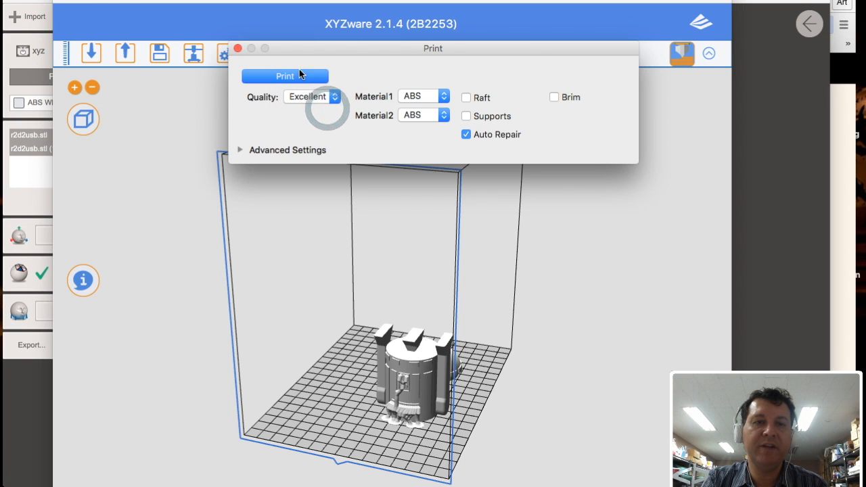
{"action": "left_click", "coordinate": [298, 77]}
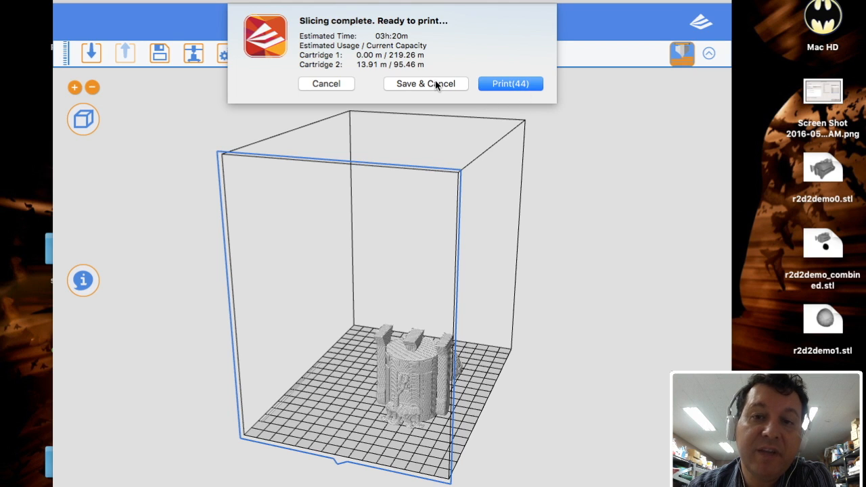
{"action": "left_click", "coordinate": [506, 84]}
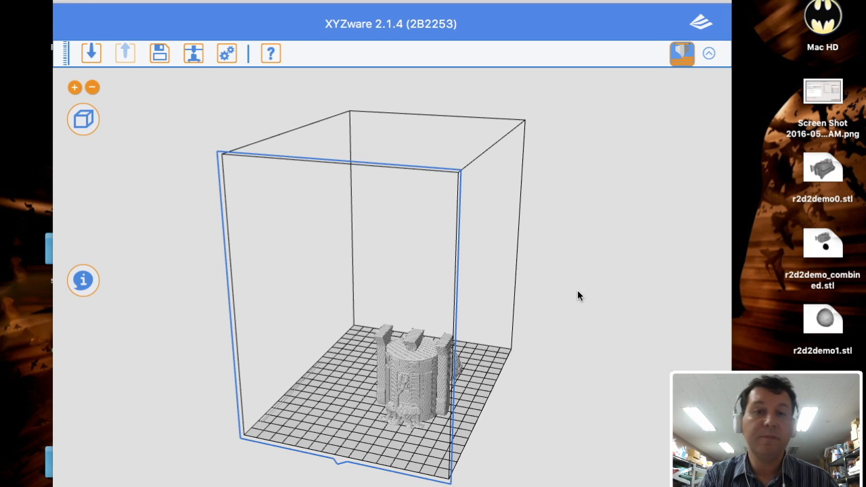
{"action": "left_click", "coordinate": [193, 54]}
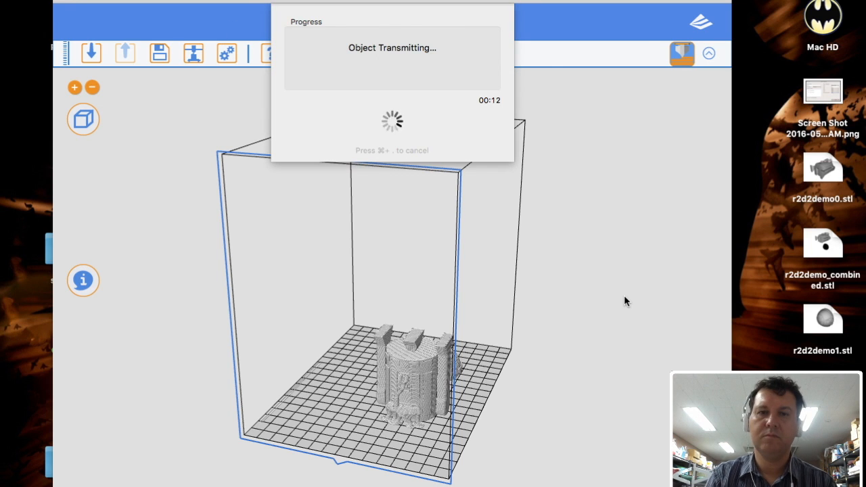